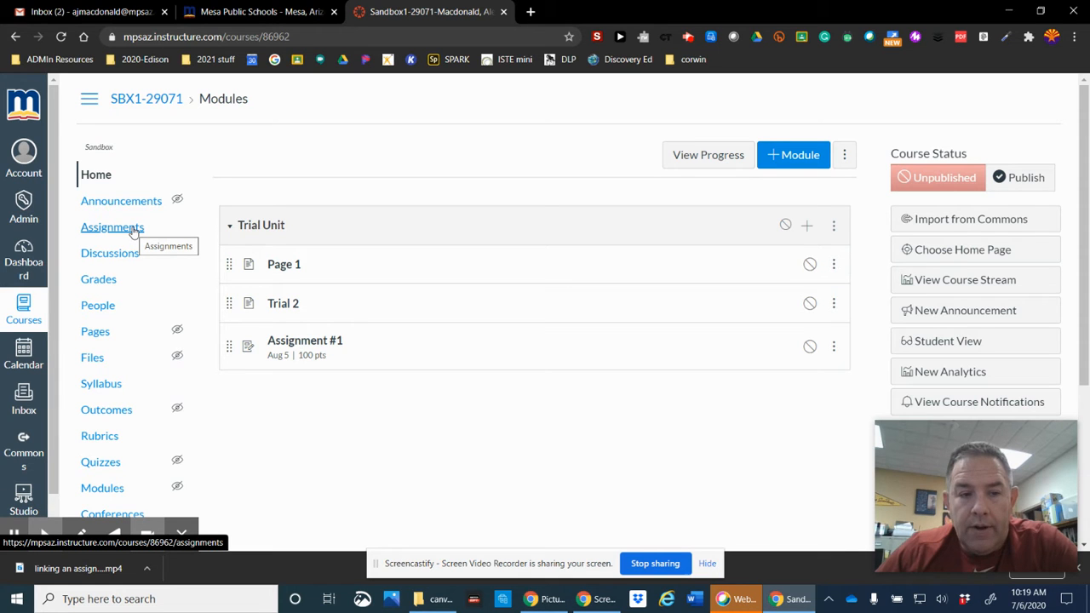
Step: Open the course's Assignments list, which shows Assignment #1 due Aug 5 for 100 pts
left_click(132, 231)
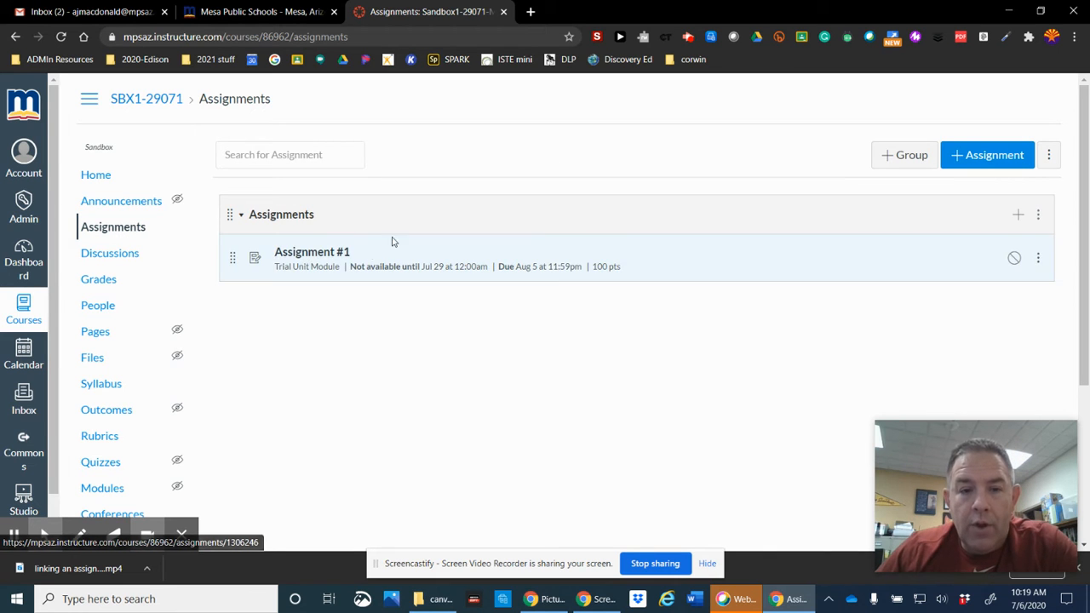
Step: Create a new assignment titled 'Assignment #2' with the description 'next one'
left_click(985, 162)
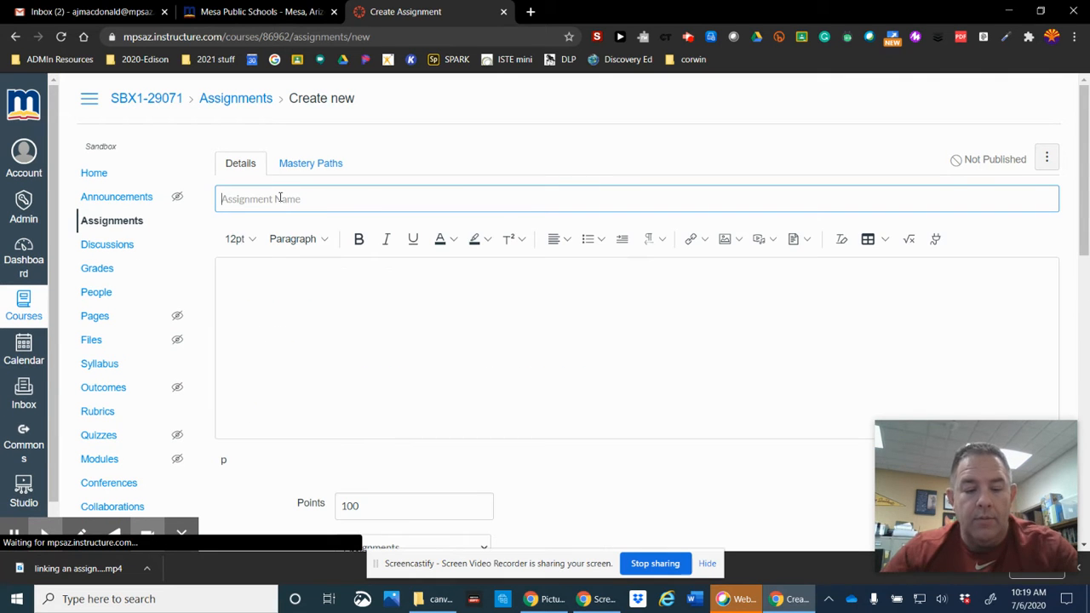
type("Assignment")
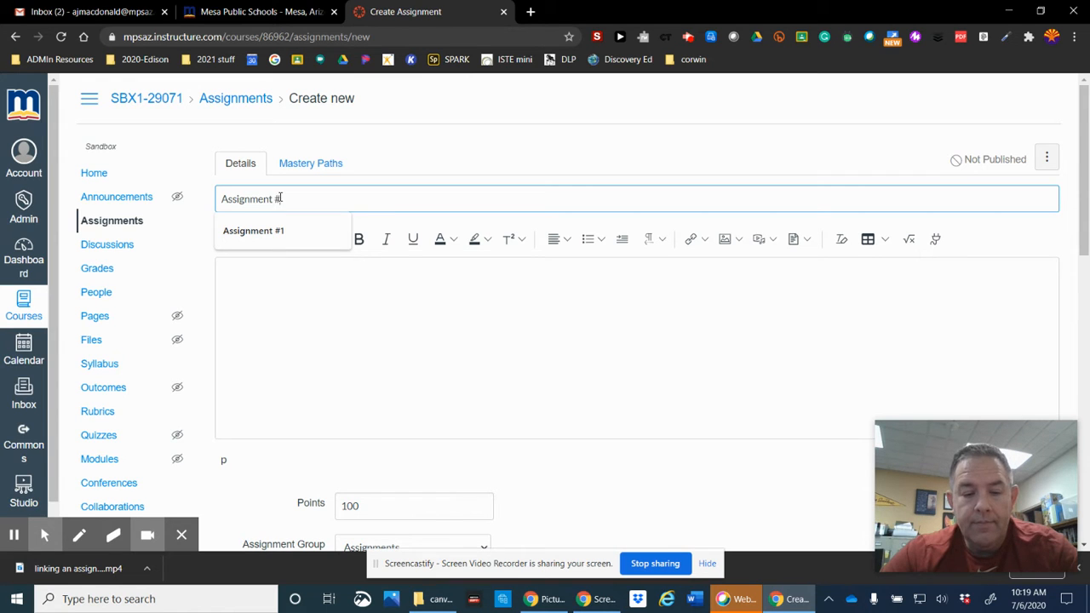
type(" #2")
left_click(297, 315)
type("next one")
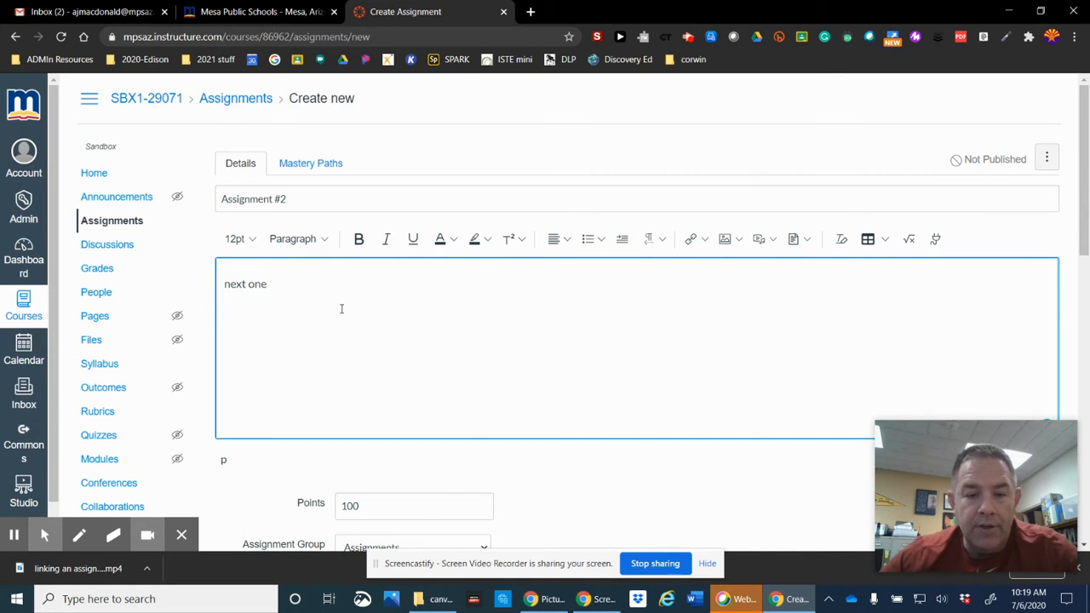
scroll(358, 351, "down", 3)
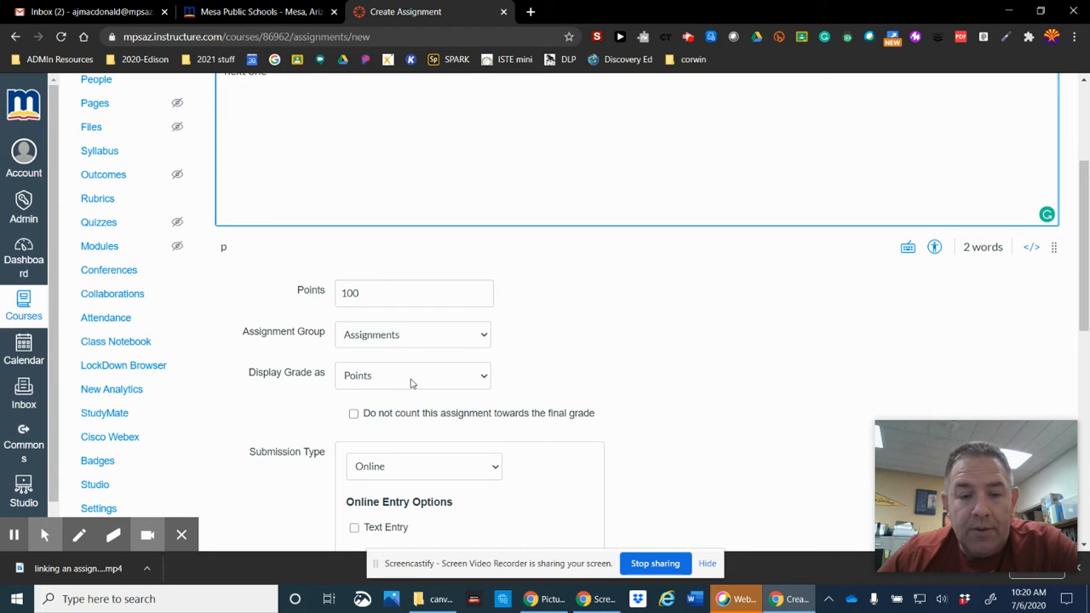
Step: Keep grades displayed as Points and set submission type to Online with File Uploads
left_click(483, 378)
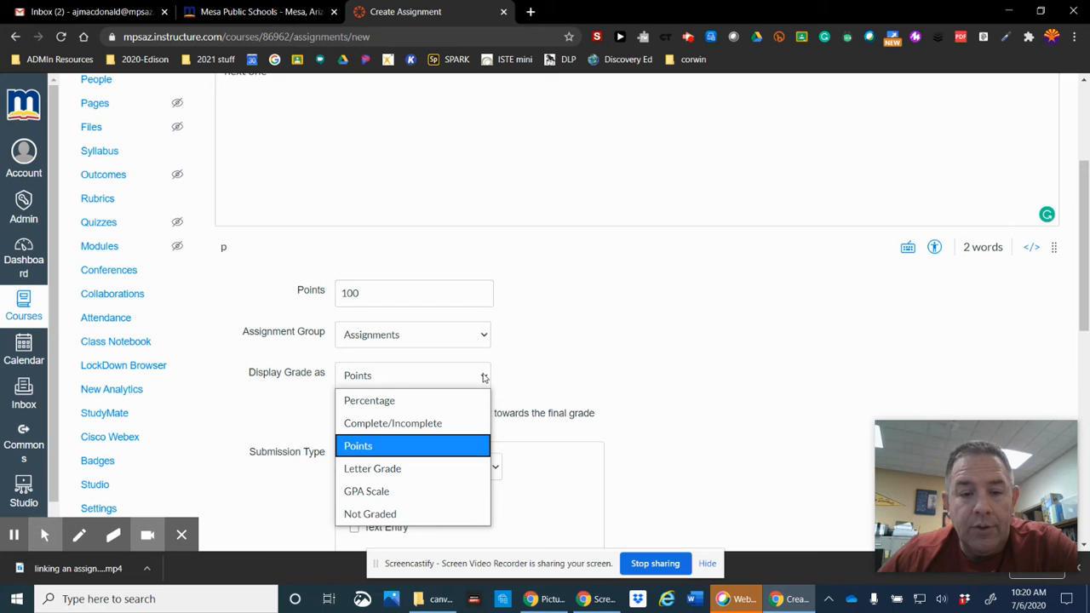
left_click(484, 377)
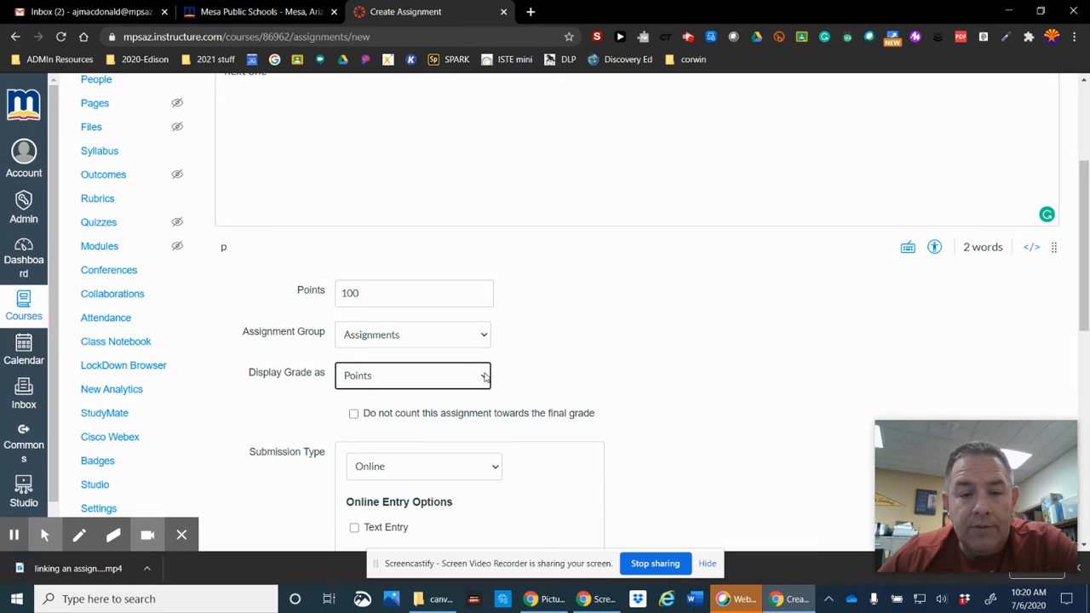
scroll(573, 374, "down", 2)
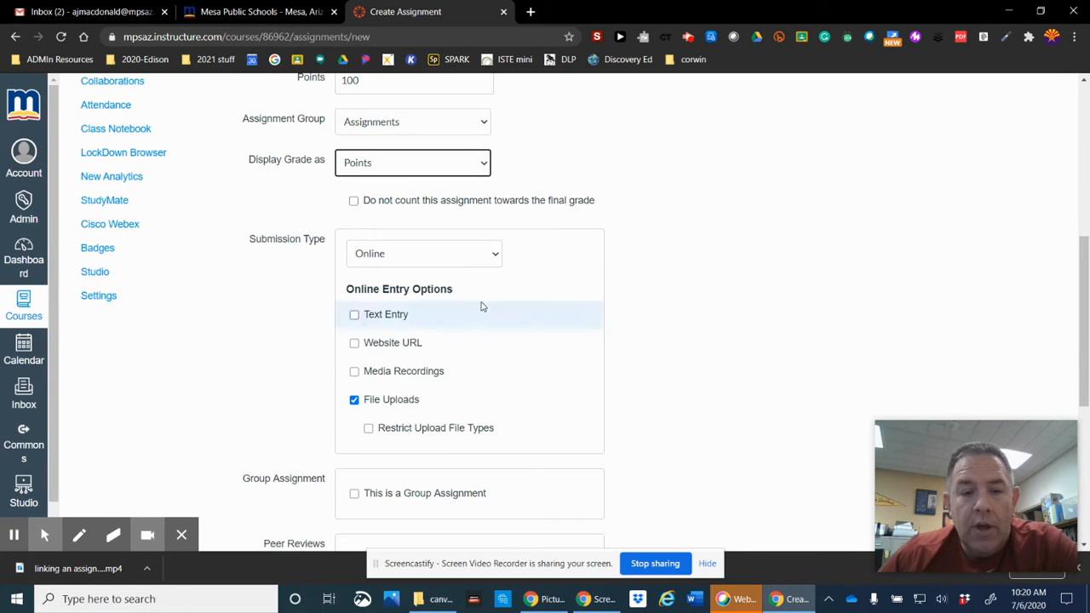
left_click(431, 259)
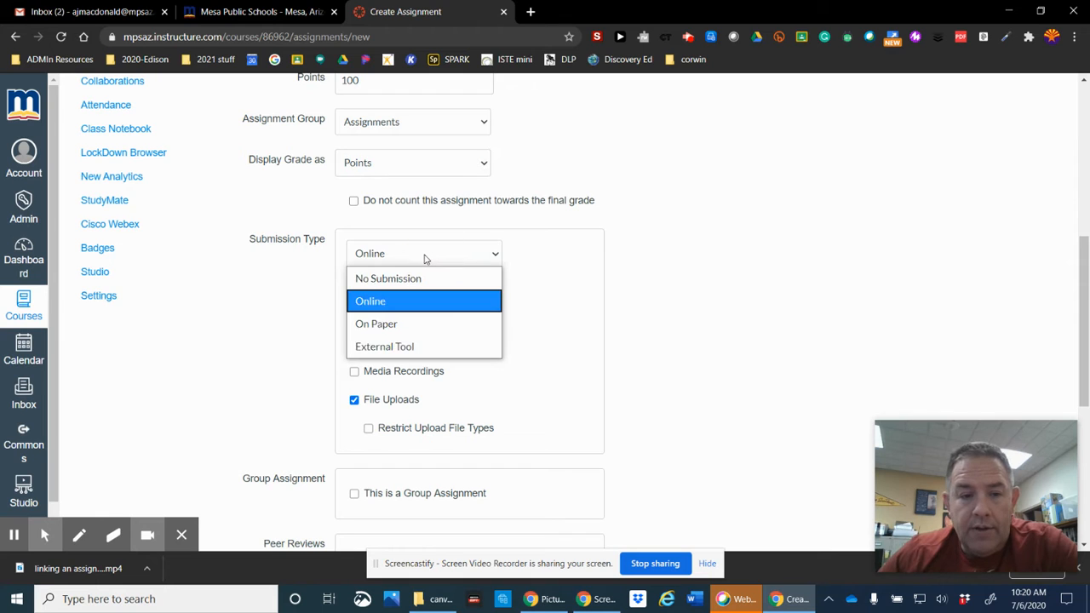
left_click(391, 278)
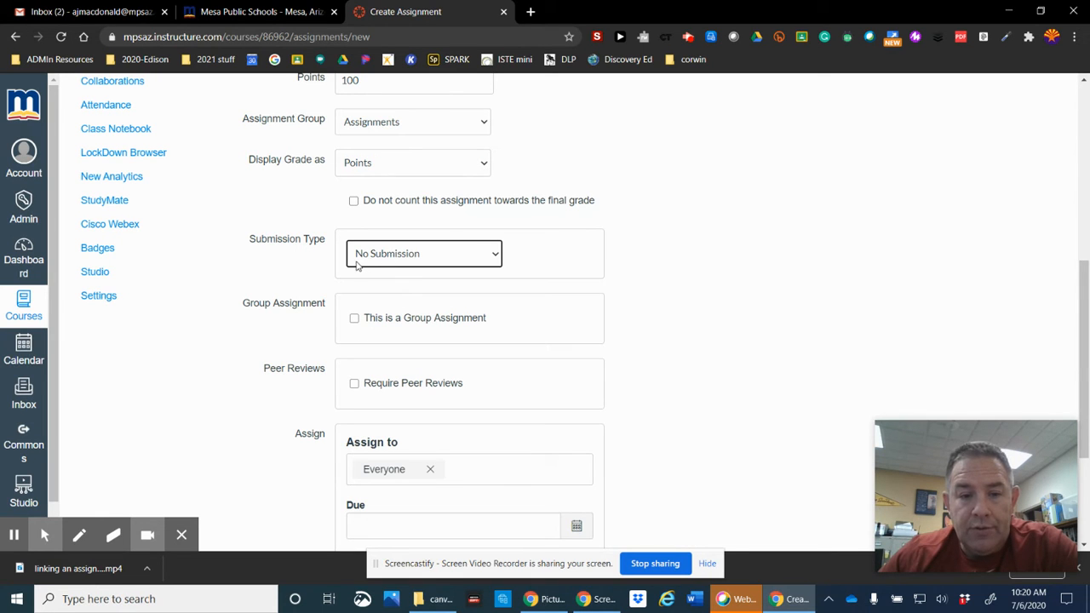
left_click(492, 259)
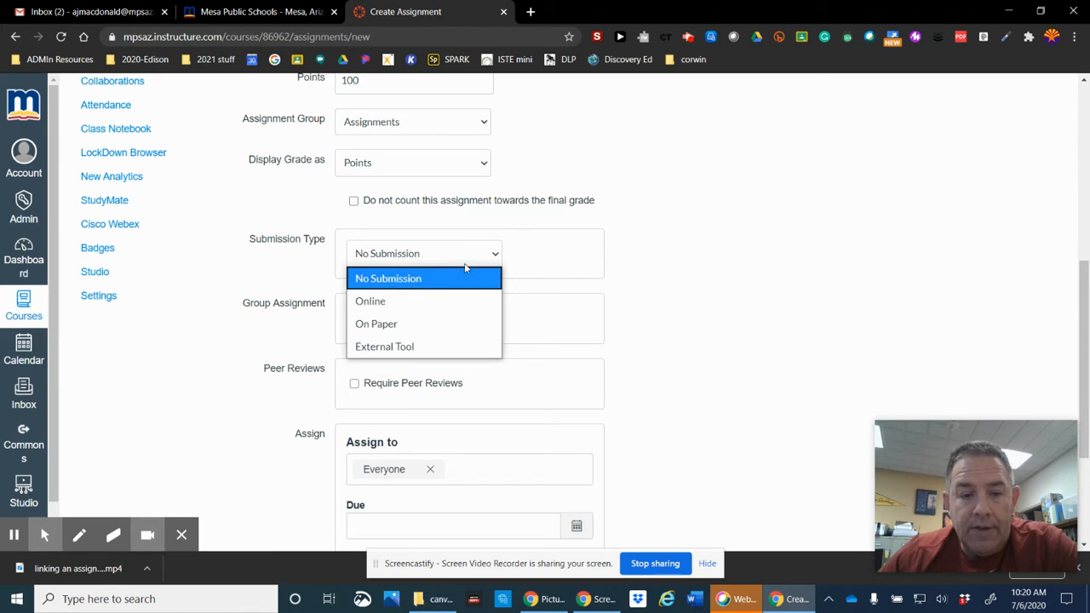
left_click(430, 305)
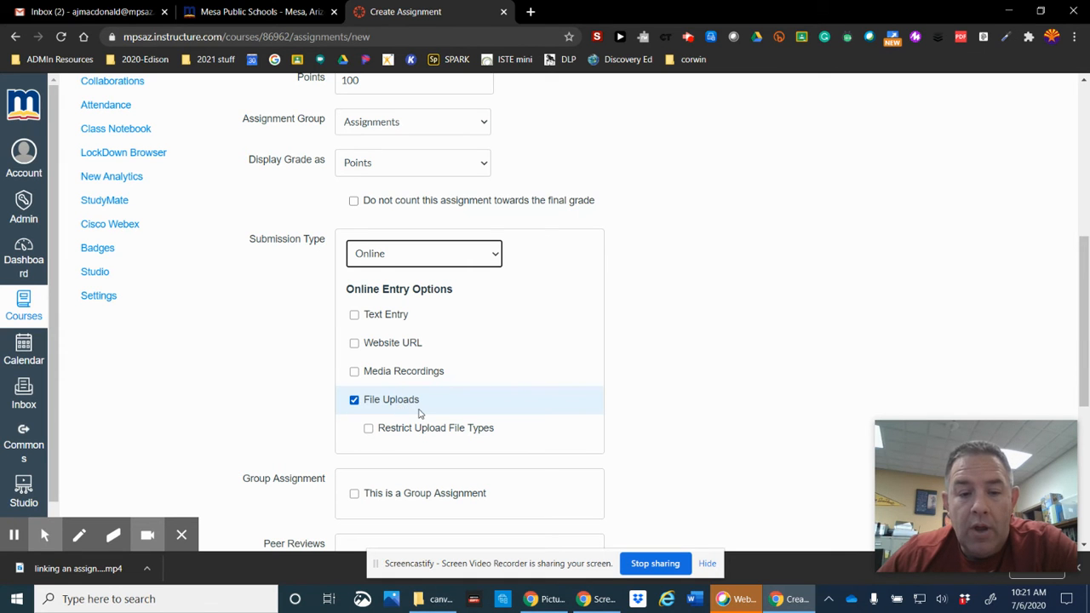
scroll(418, 414, "up", 3)
scroll(418, 414, "down", 6)
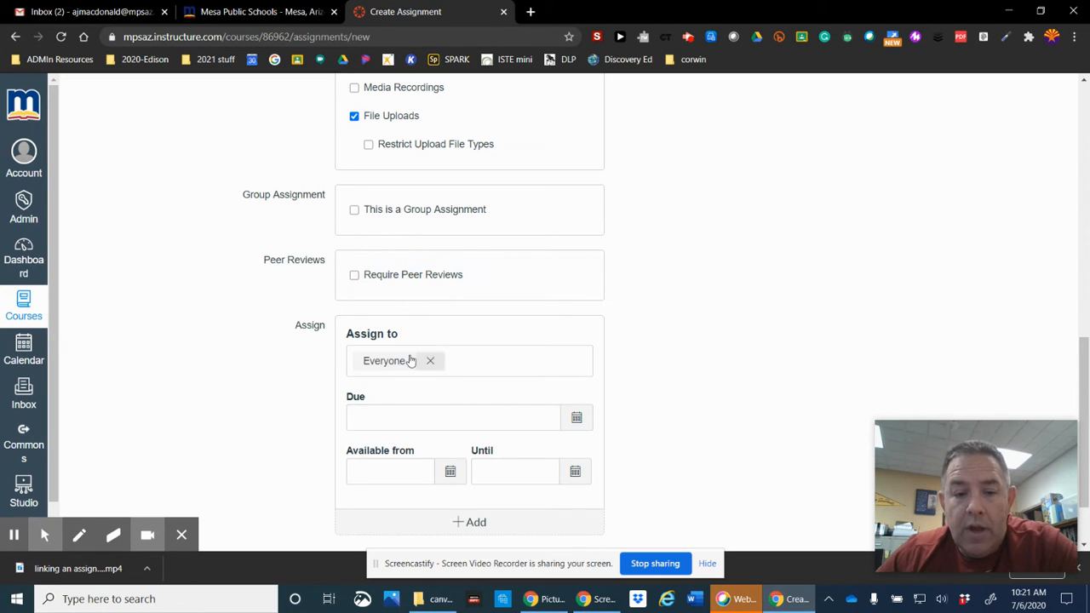
Step: Set the assignment's due date to Aug 7, 2020
scroll(391, 361, "down", 1)
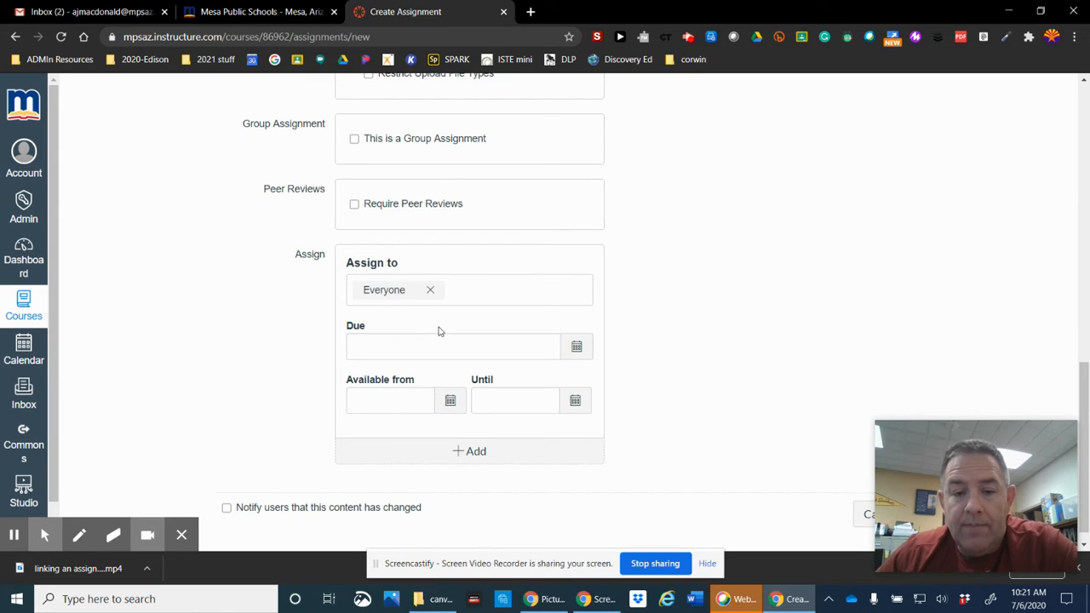
left_click(576, 348)
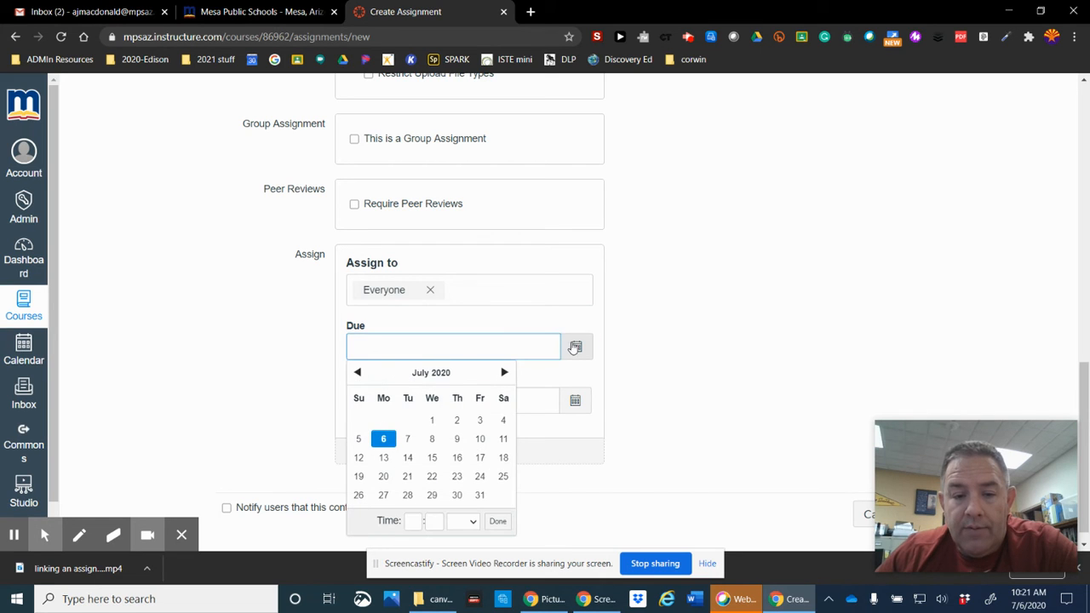
left_click(506, 373)
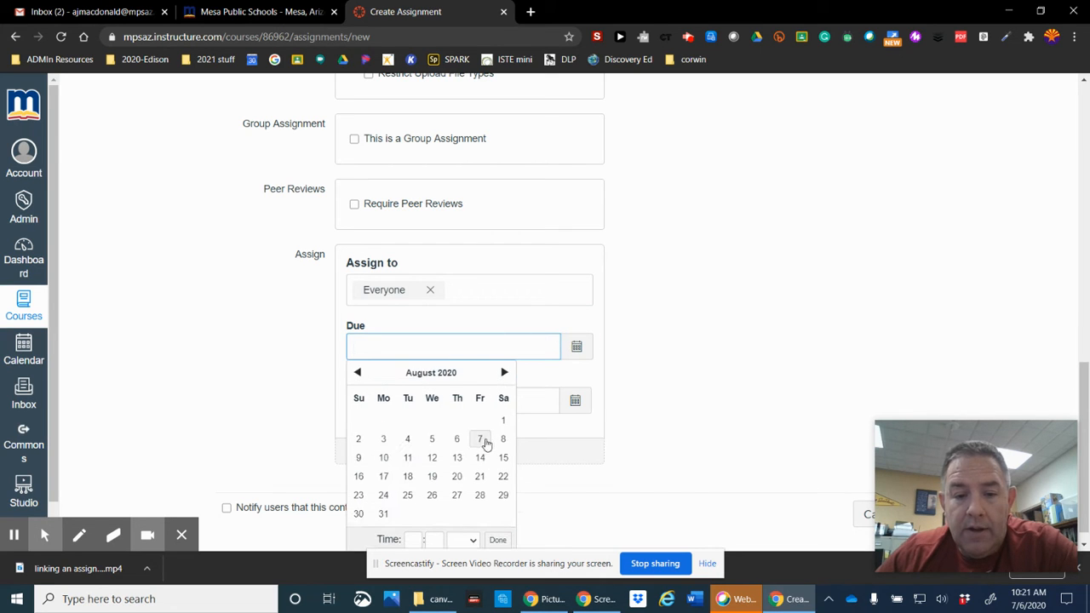
left_click(480, 439)
left_click(638, 367)
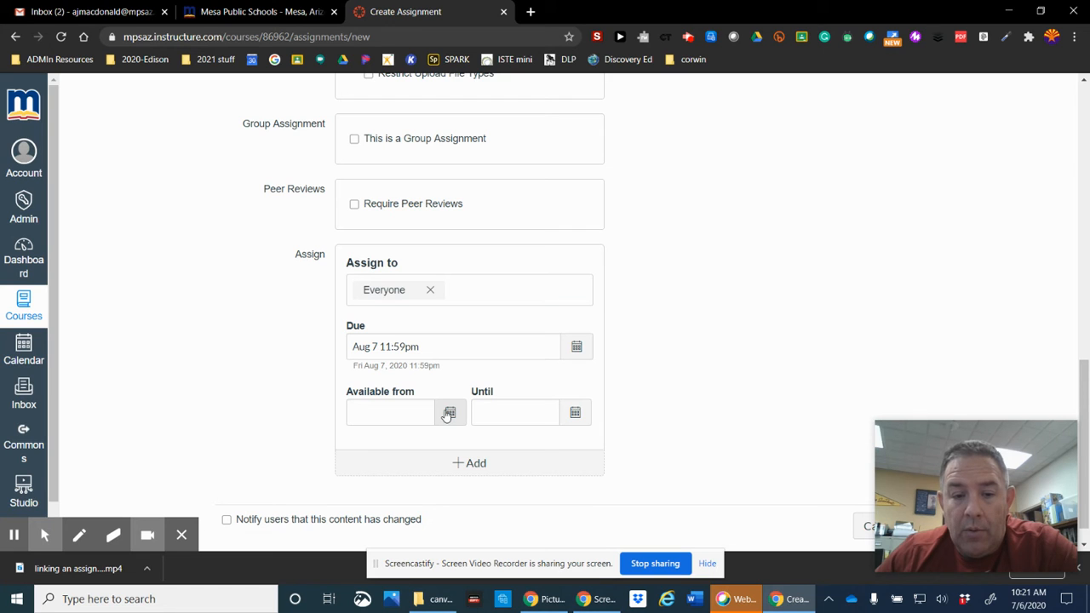
Step: Make it available from Aug 4 until Aug 7, 2020
left_click(448, 413)
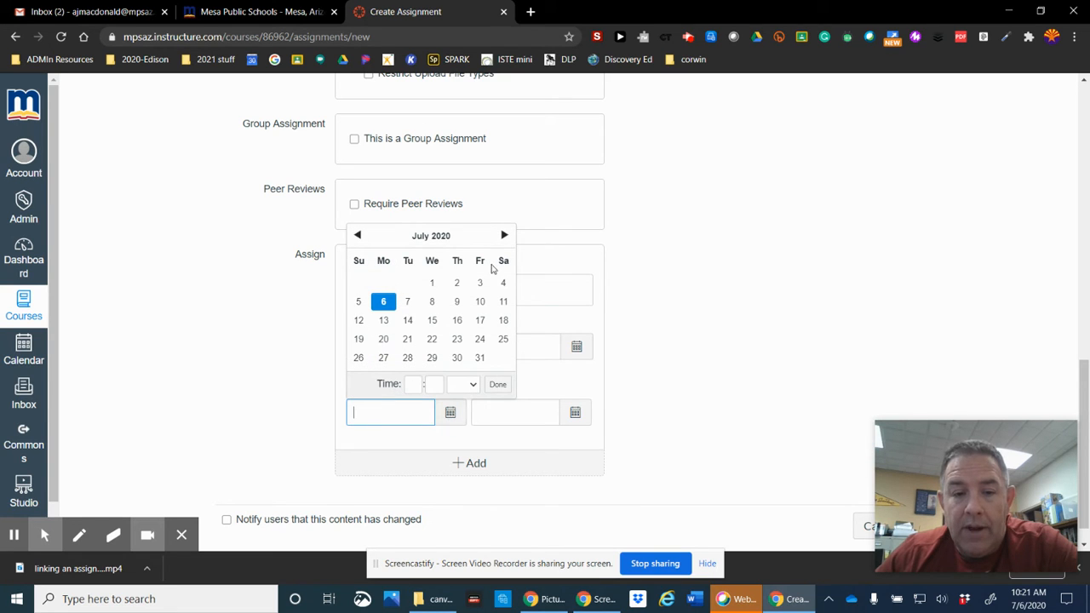
left_click(503, 235)
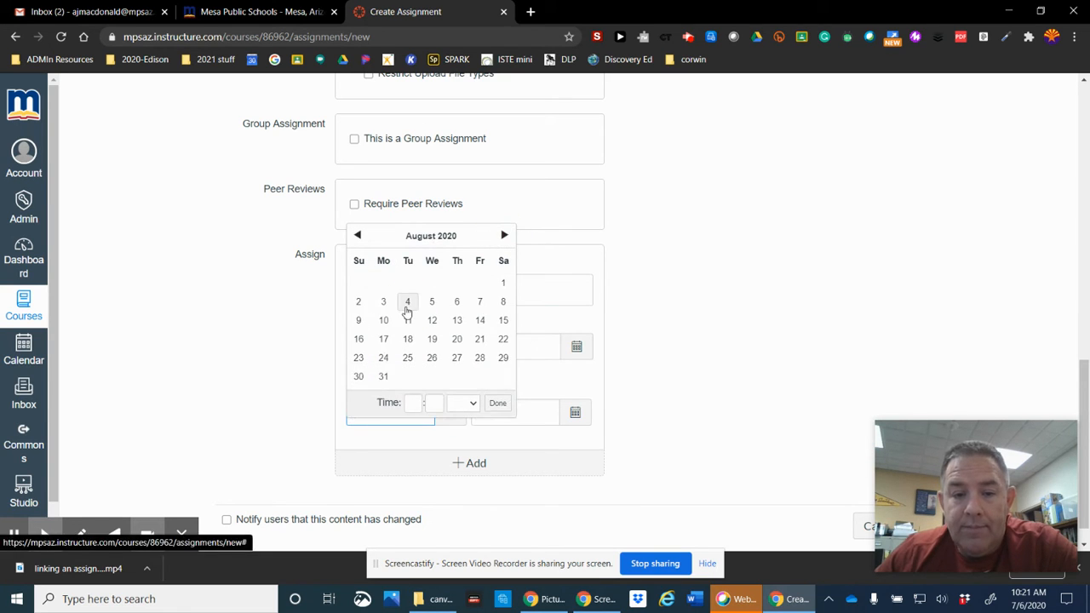
left_click(407, 301)
left_click(502, 402)
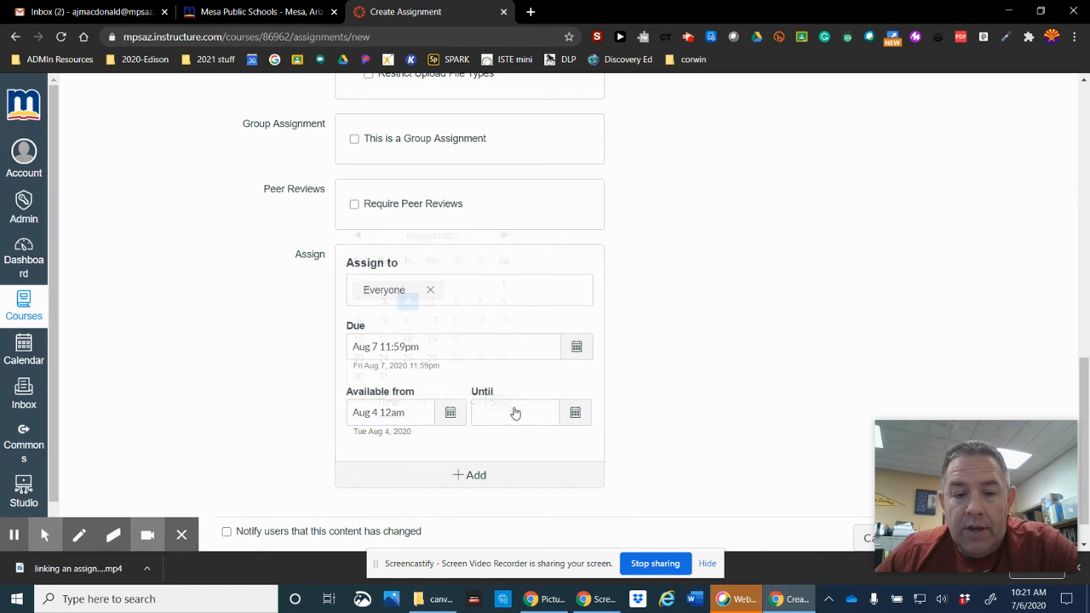
left_click(525, 414)
left_click(578, 414)
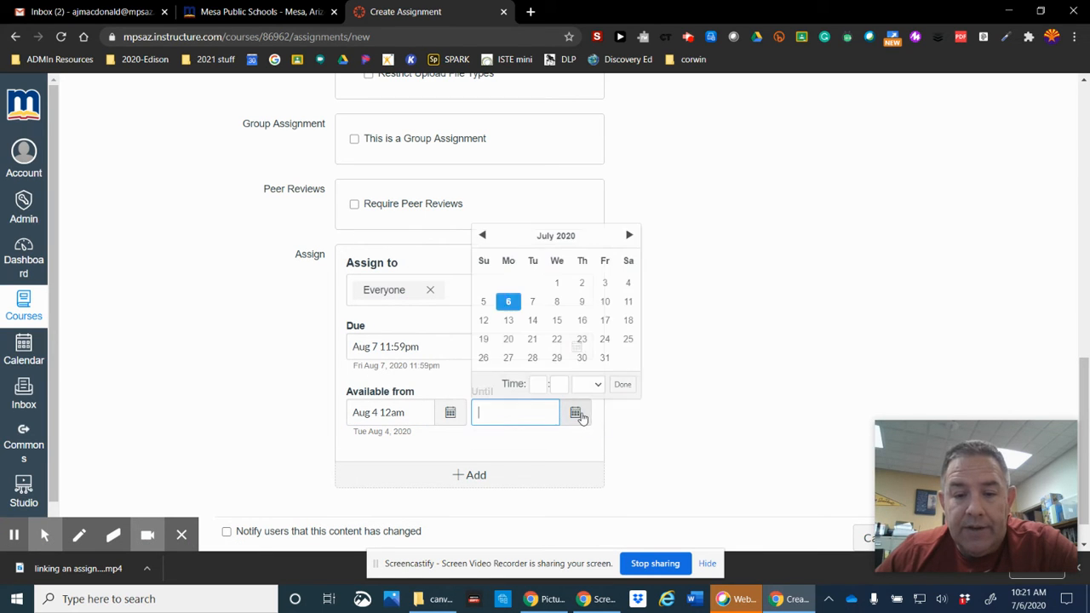
left_click(630, 235)
left_click(604, 301)
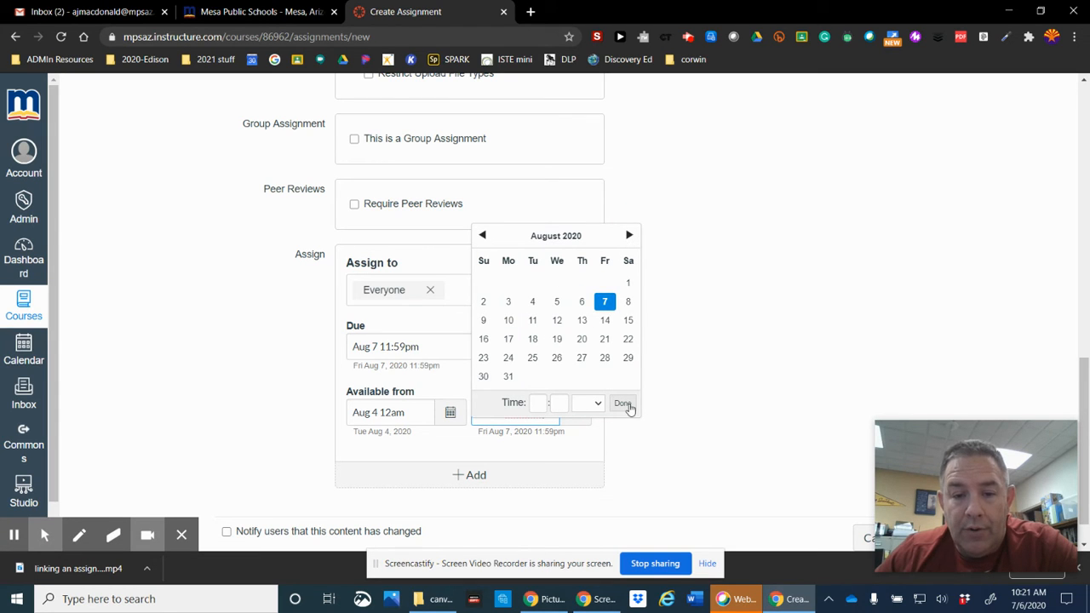
left_click(628, 407)
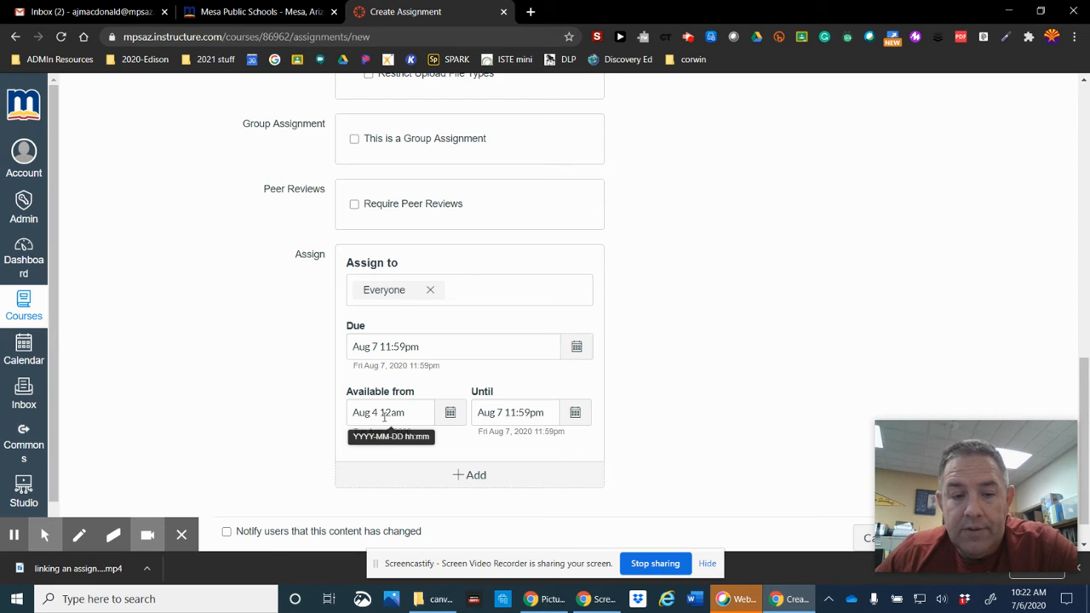
left_click(550, 415)
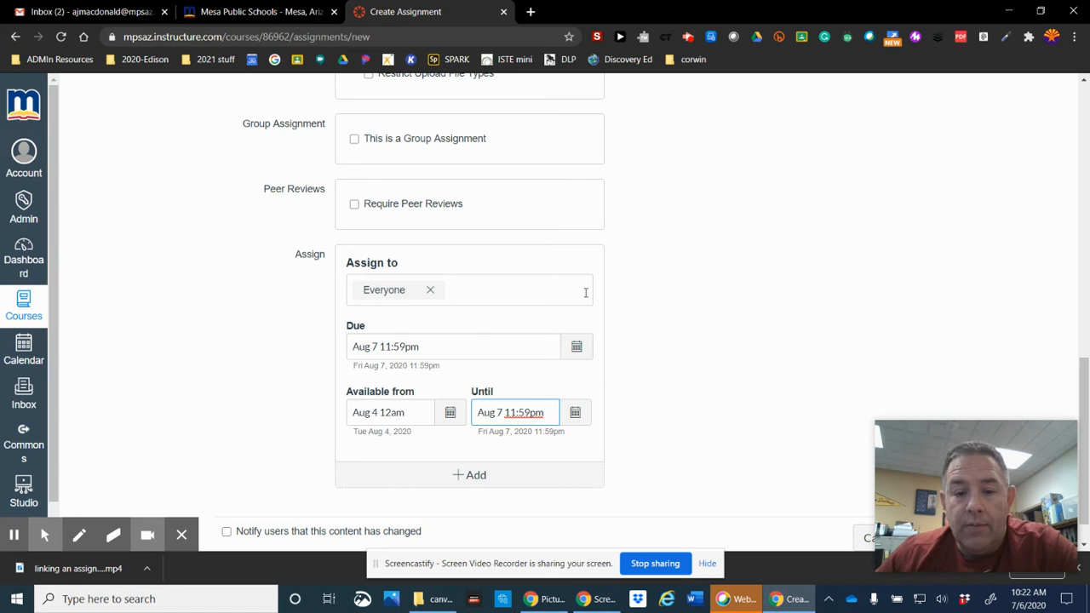
scroll(616, 378, "up", 6)
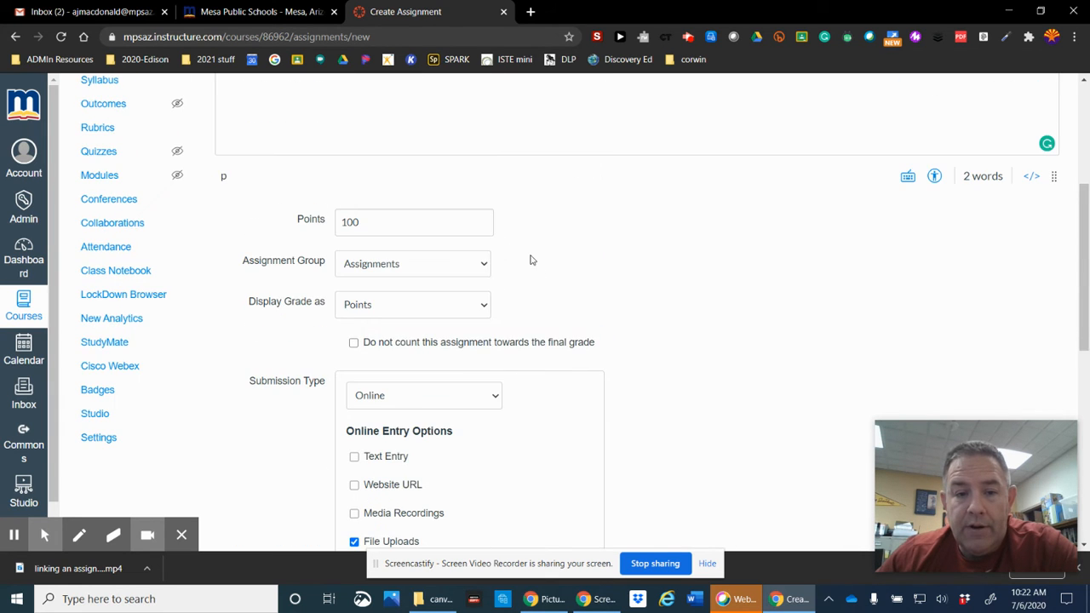
scroll(532, 260, "down", 4)
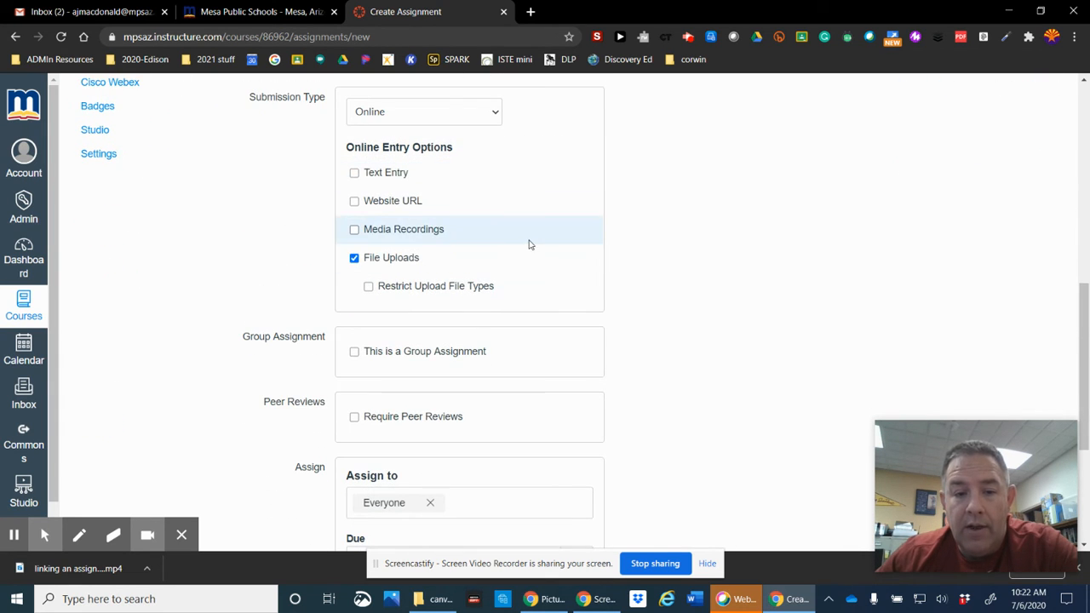
scroll(523, 338, "down", 1)
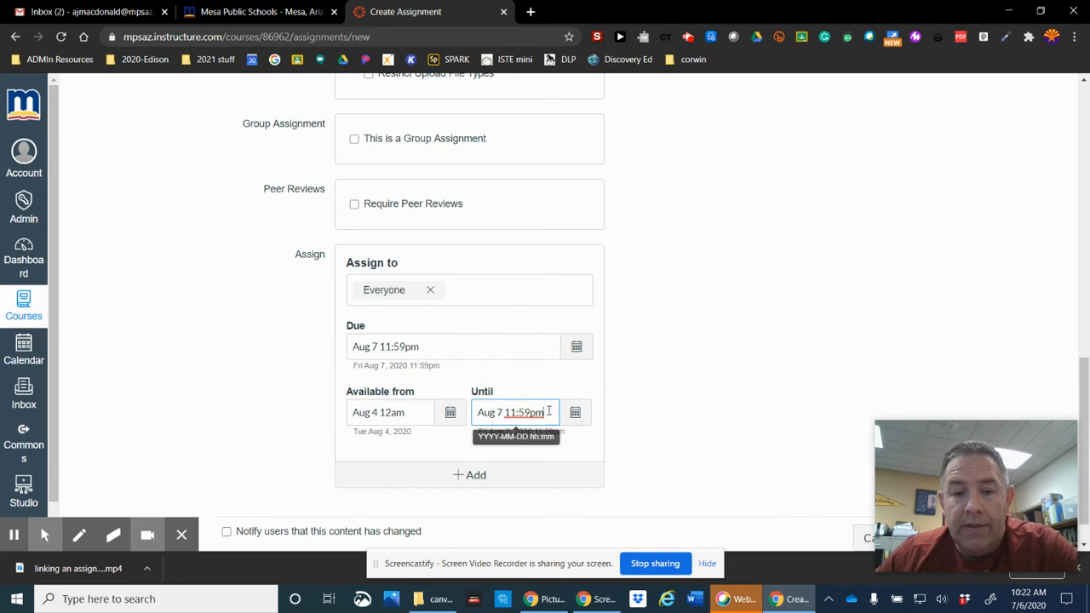
scroll(704, 391, "up", 6)
scroll(703, 391, "up", 3)
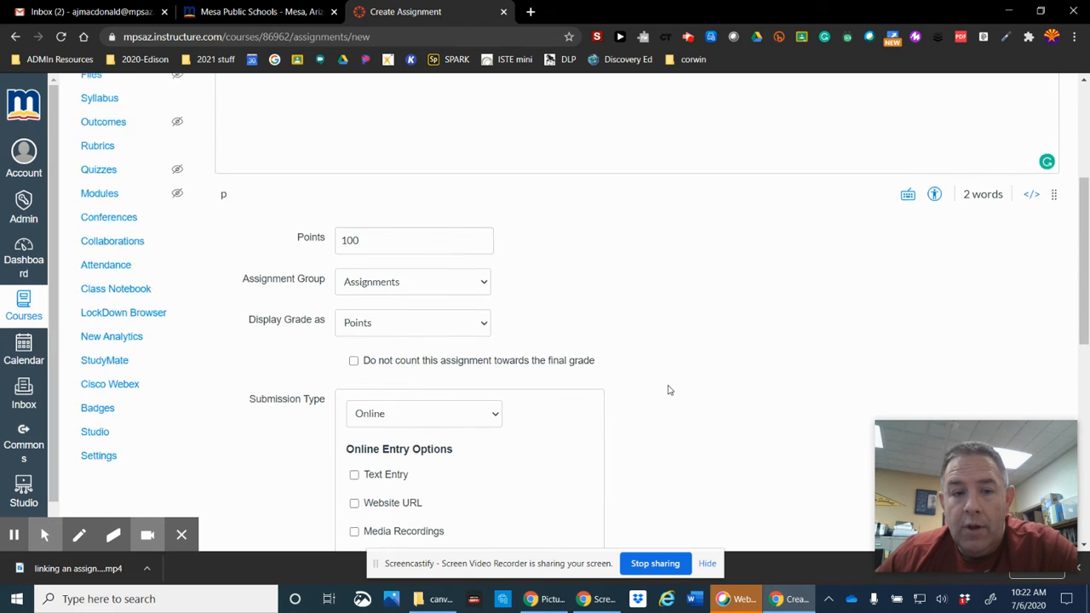
scroll(668, 386, "down", 9)
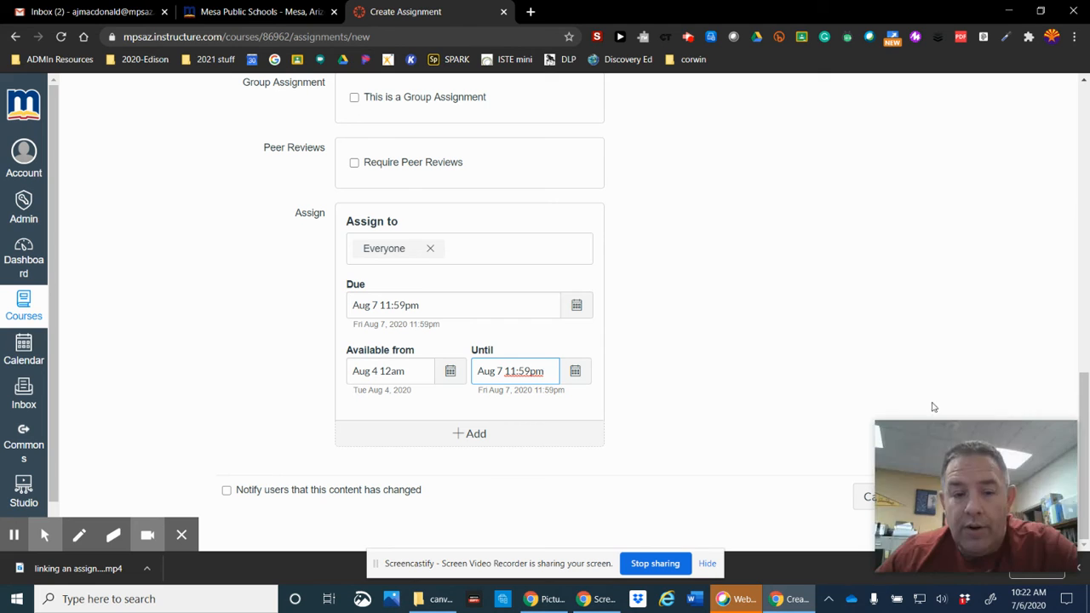
left_click_drag(959, 455, 726, 442)
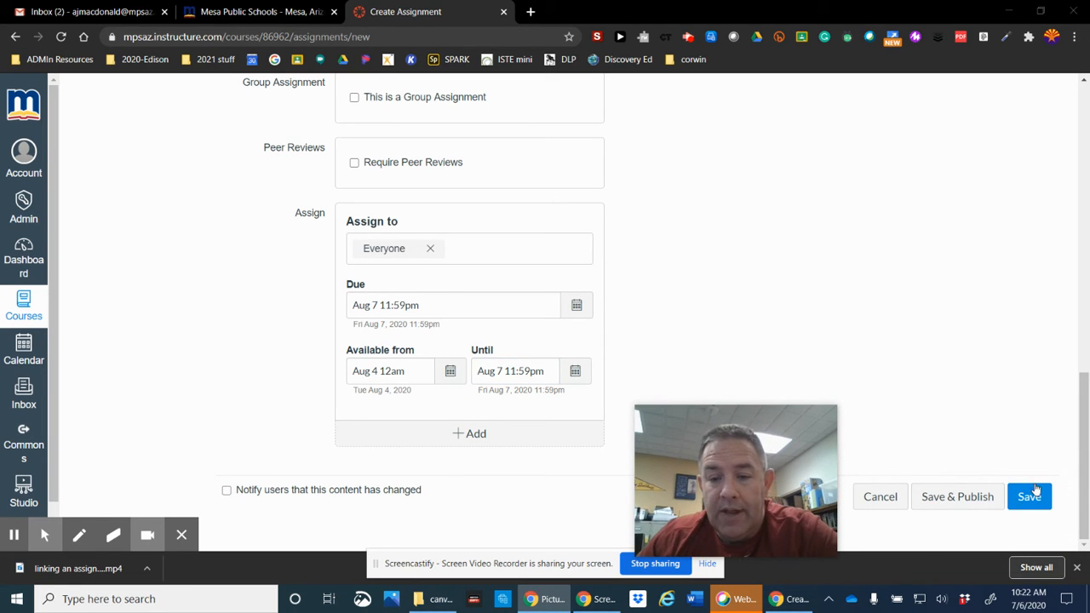
Step: Save Assignment #2 and go to the course's Modules page
left_click(1033, 497)
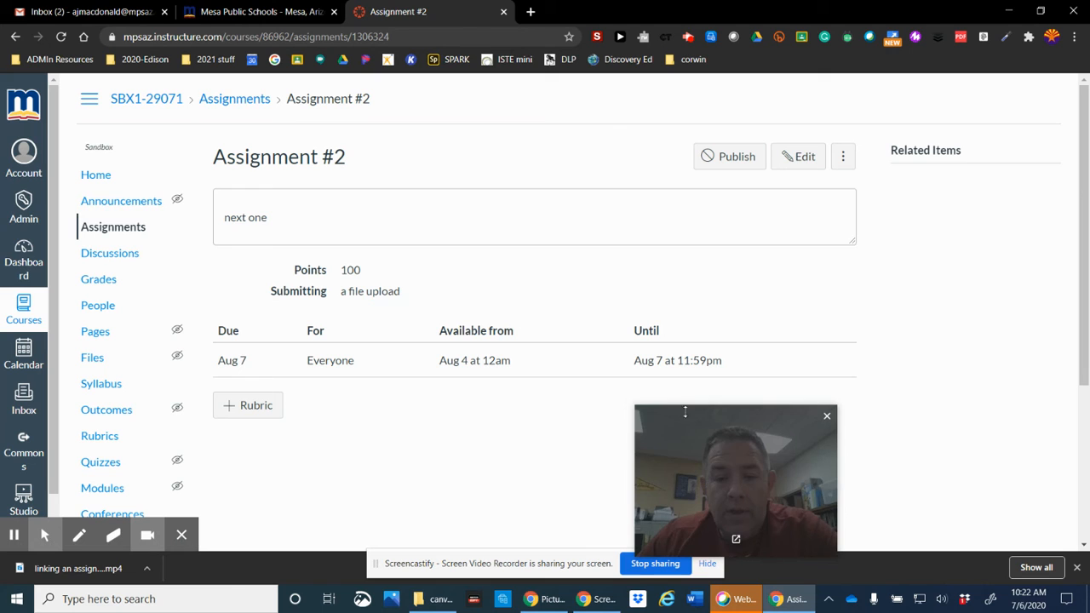
left_click_drag(708, 426, 918, 390)
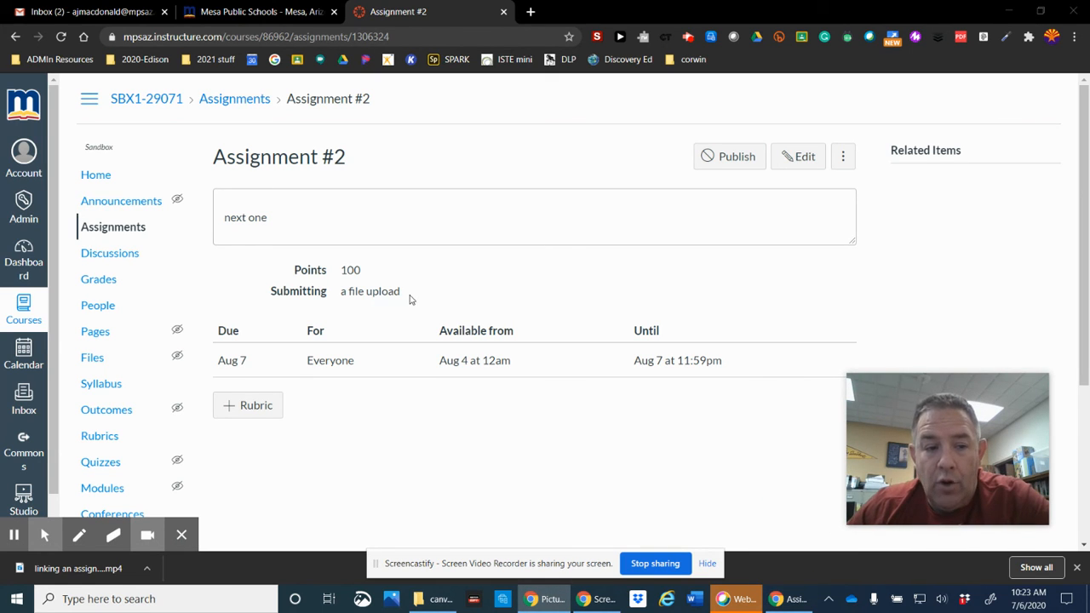
left_click(113, 491)
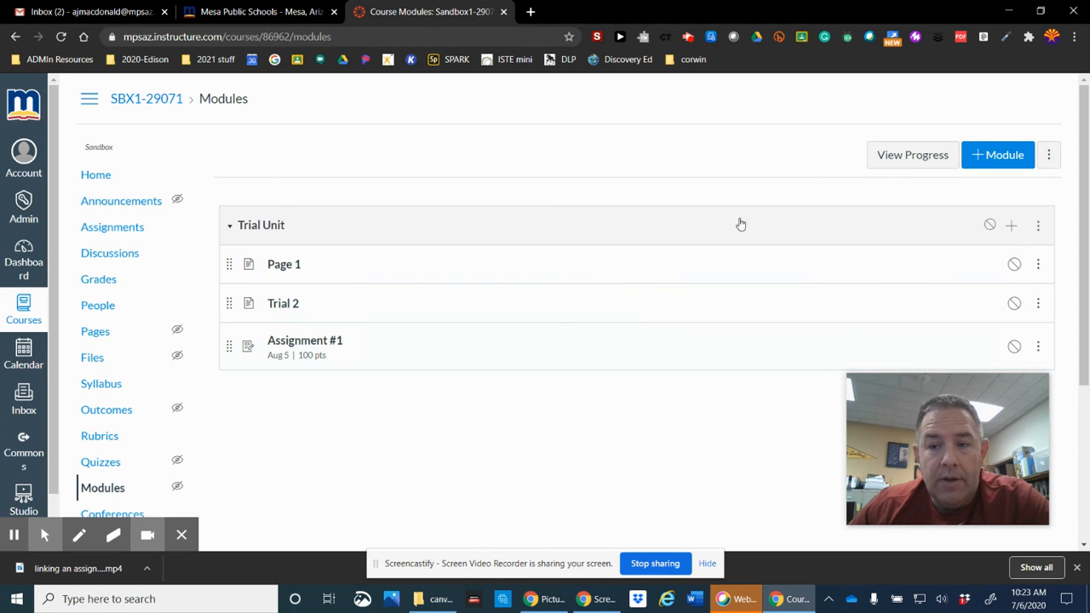
Step: Add Assignment #2 as a new item in the Trial Unit module
left_click(1013, 227)
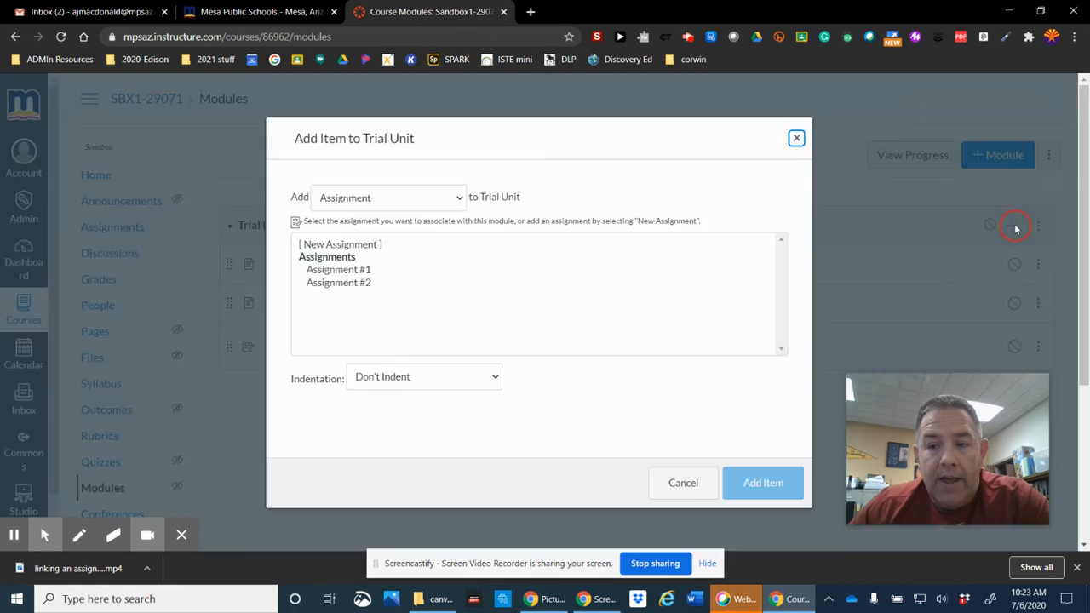
left_click(344, 285)
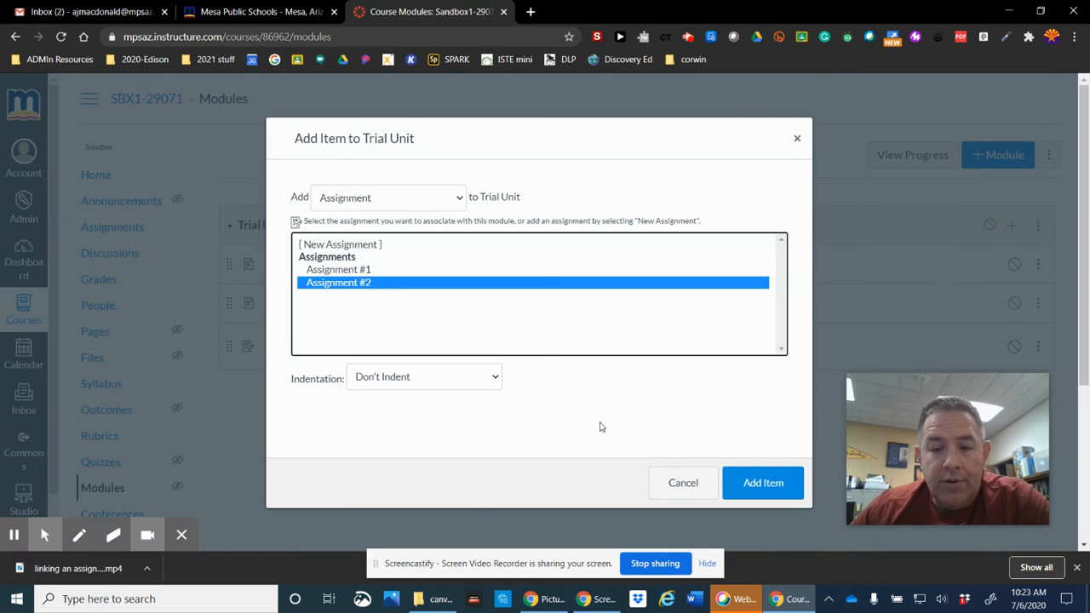
left_click(763, 483)
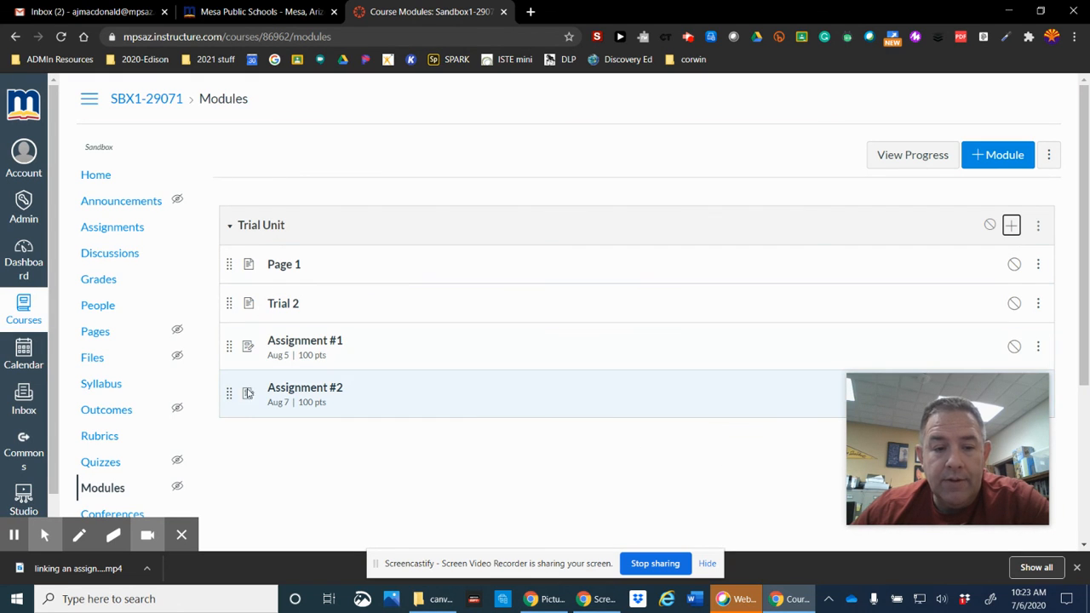